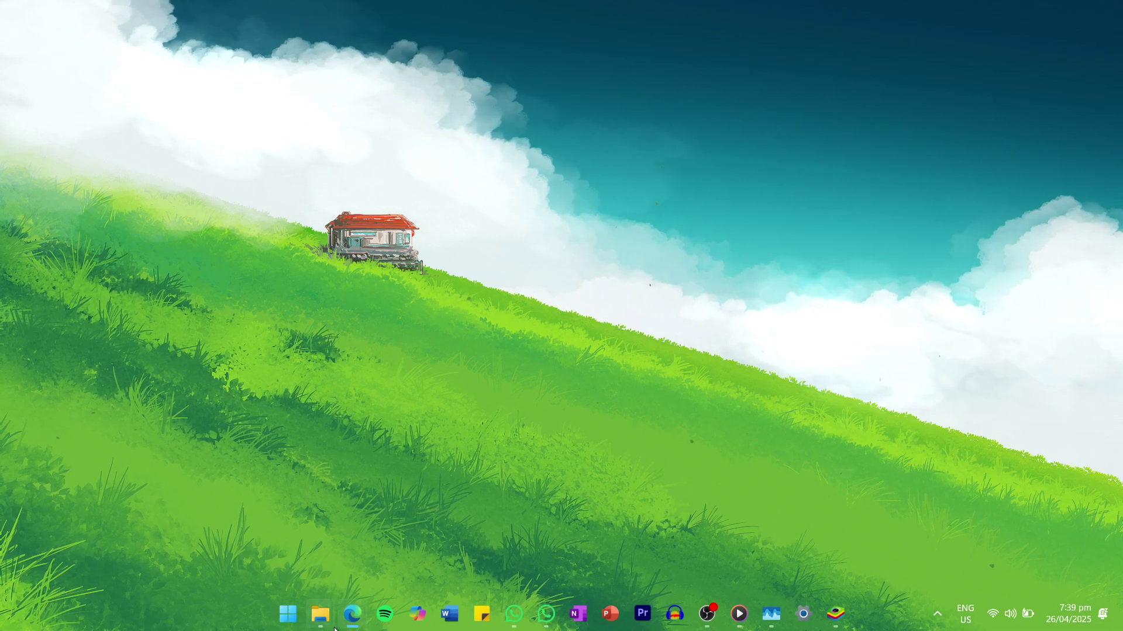
Step: Switch to the browser and download the BlueStacks installer from the BlueStacks website
mouse_move(351, 614)
click(379, 560)
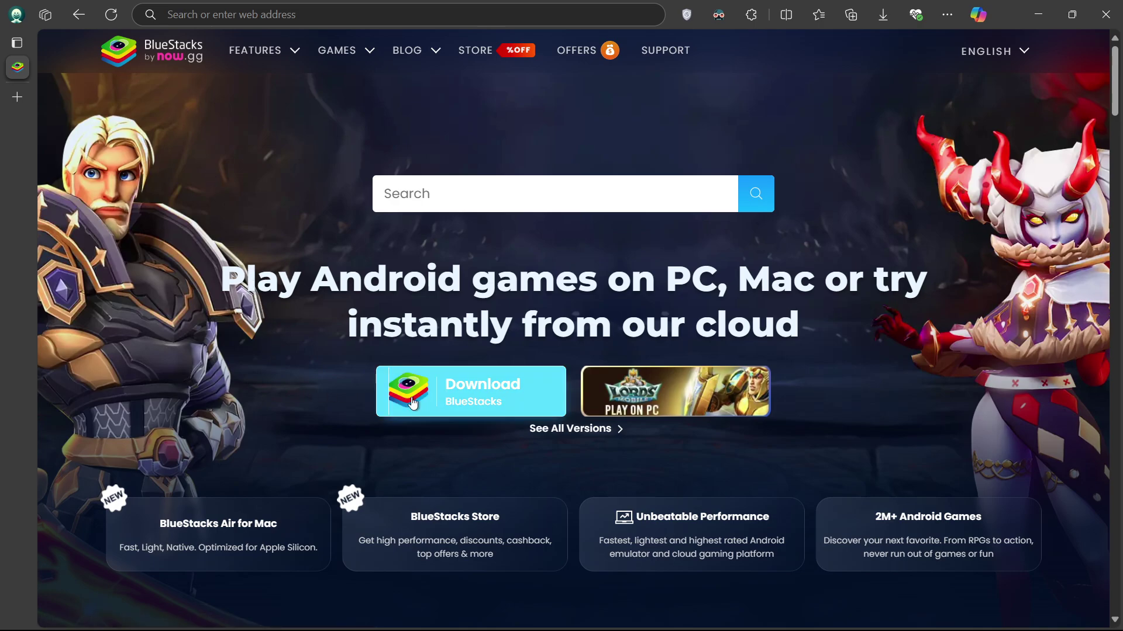
click(481, 410)
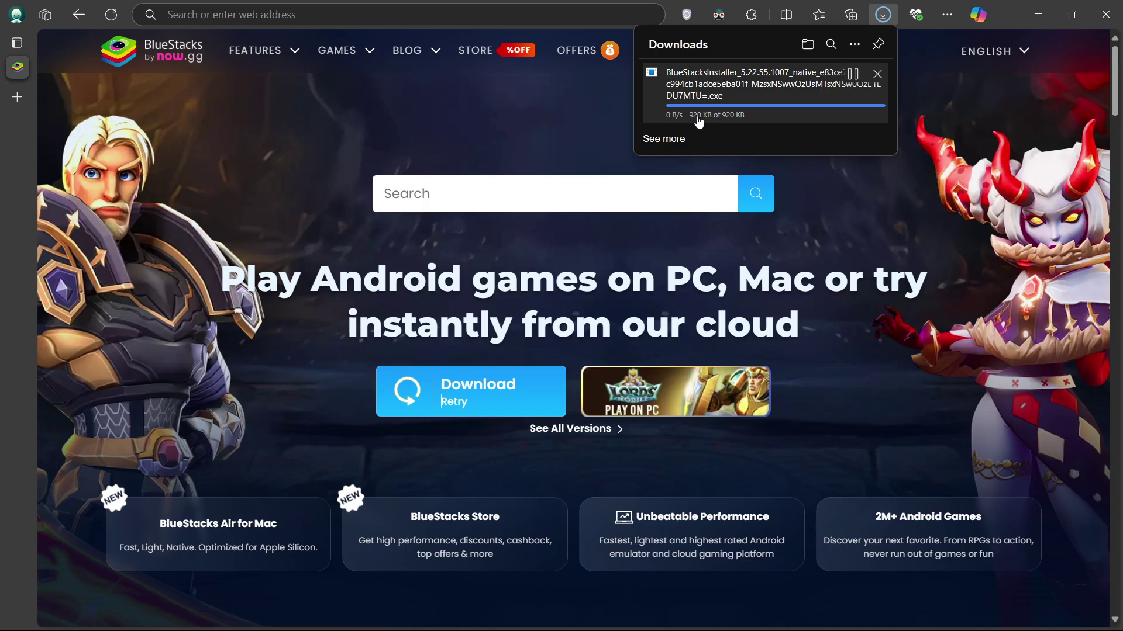
click(1039, 15)
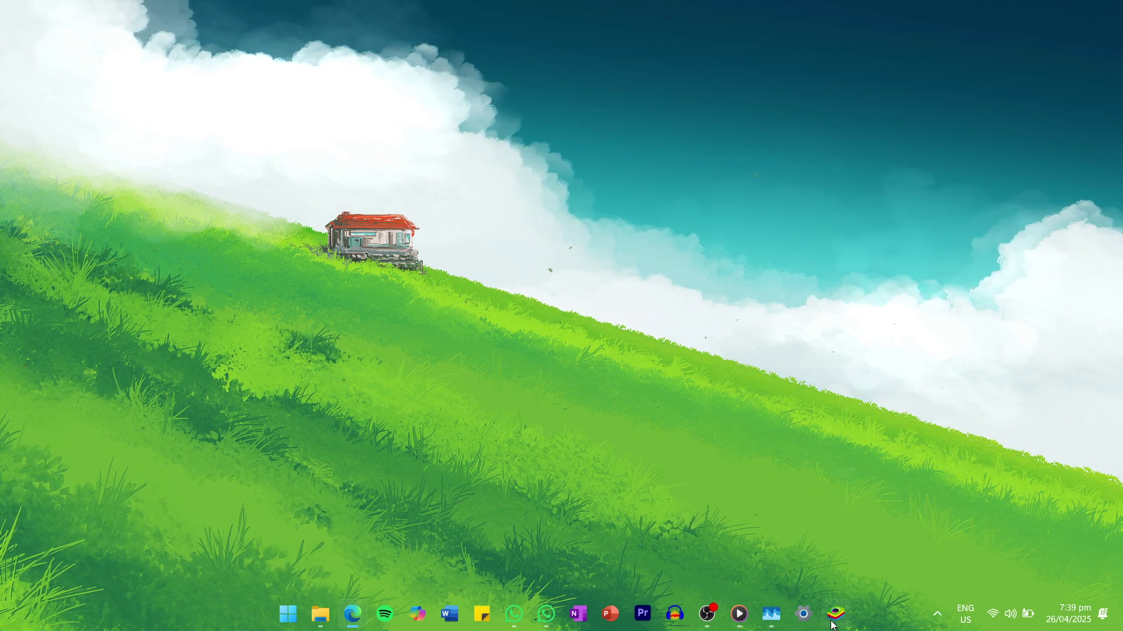
Step: Switch to BlueStacks App Player, find The Legend of Neverland in the Play Store and start updating it
click(836, 618)
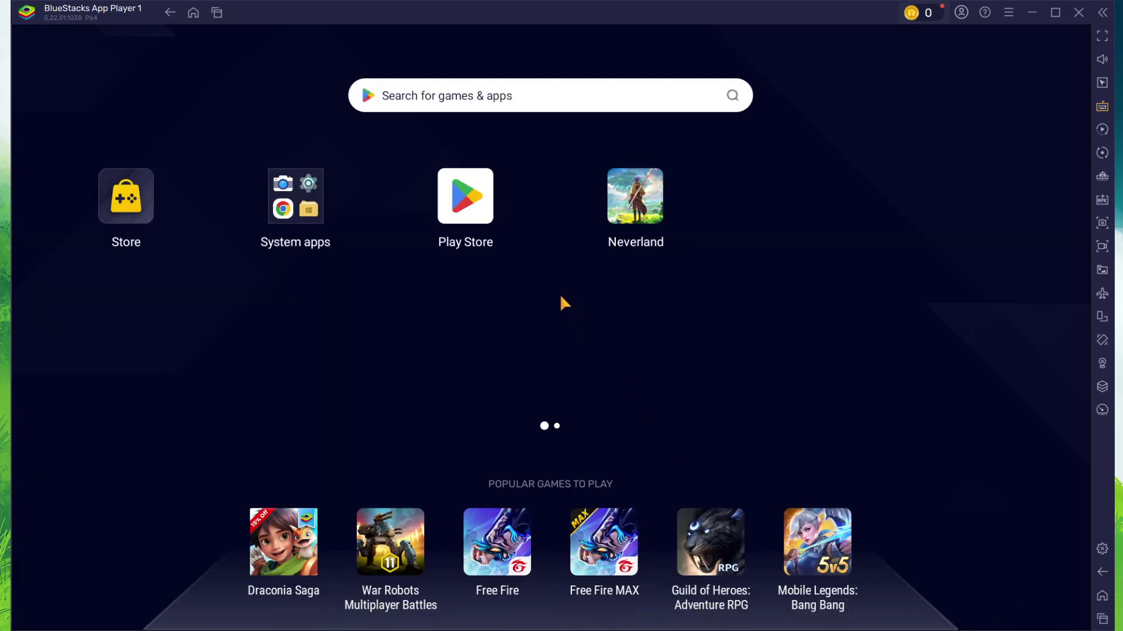
click(477, 210)
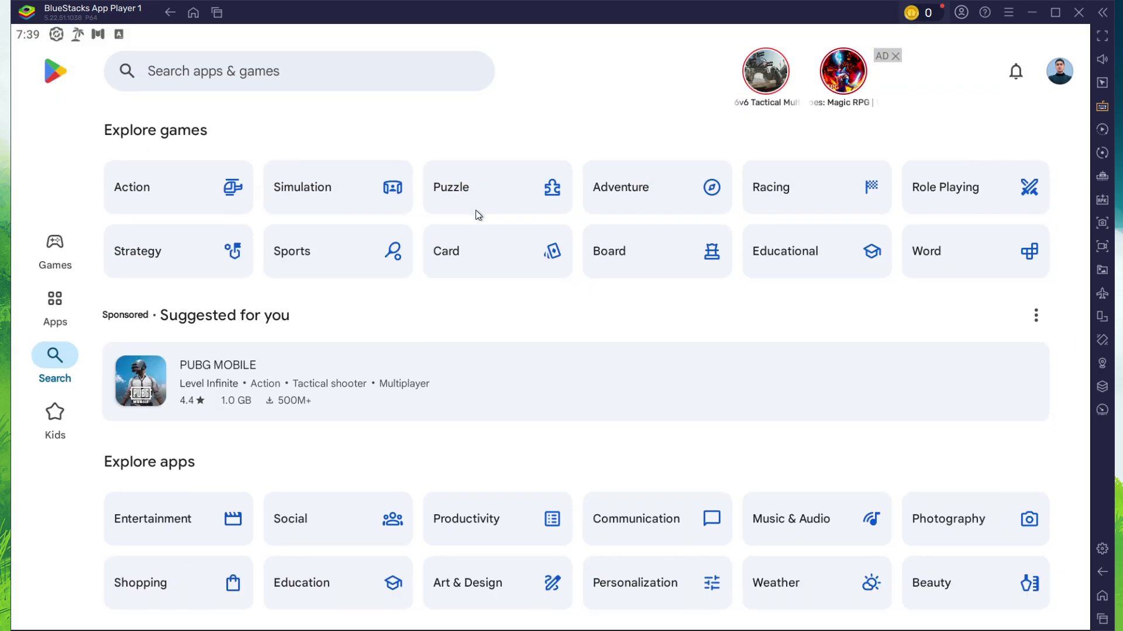
click(280, 86)
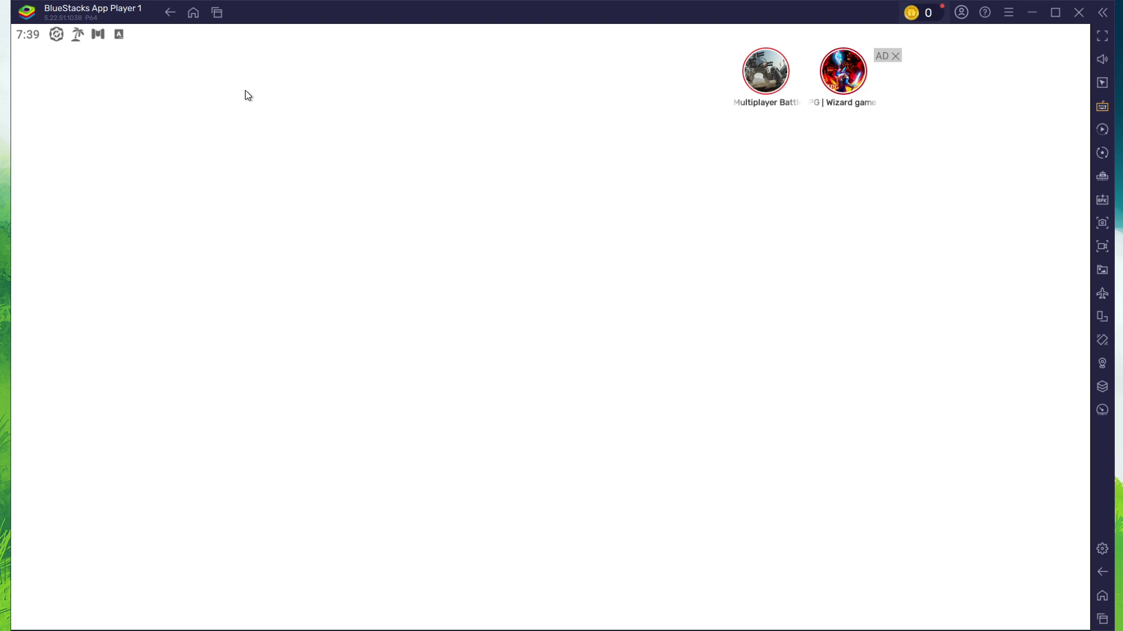
click(190, 122)
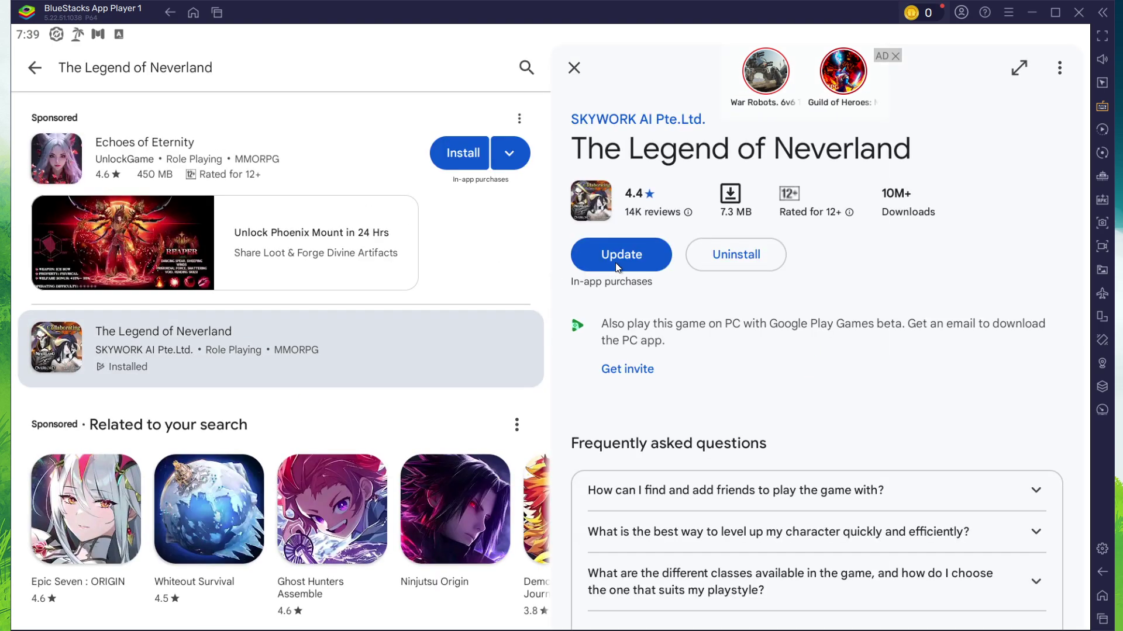
click(617, 267)
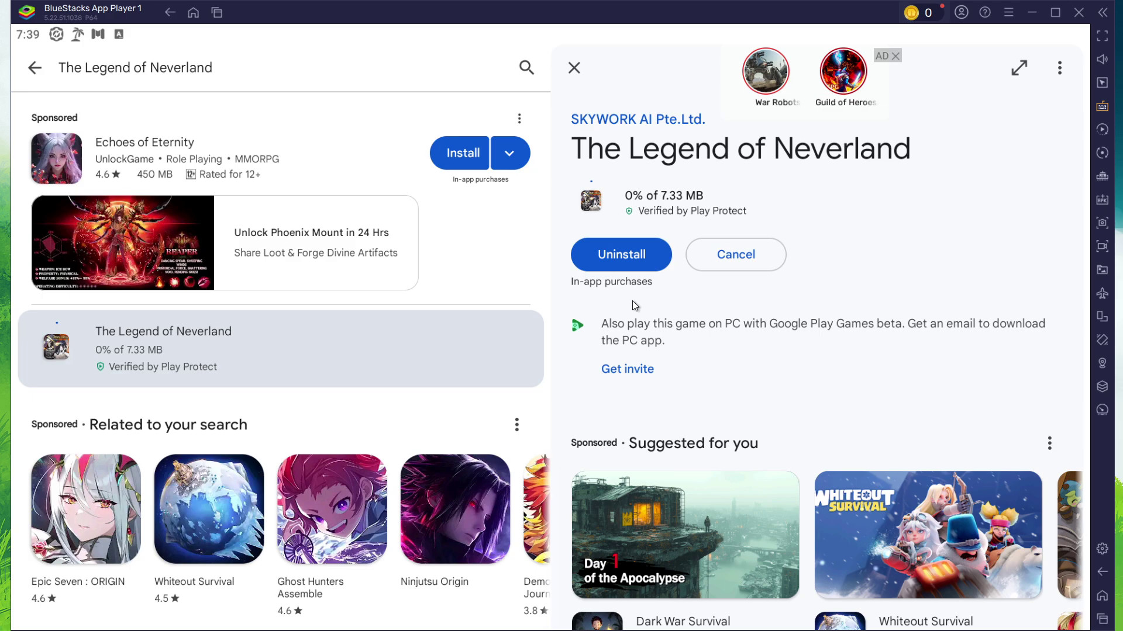
Step: Open the emulator's gamepad settings and choose how games get direct access to the gamepad
click(1098, 547)
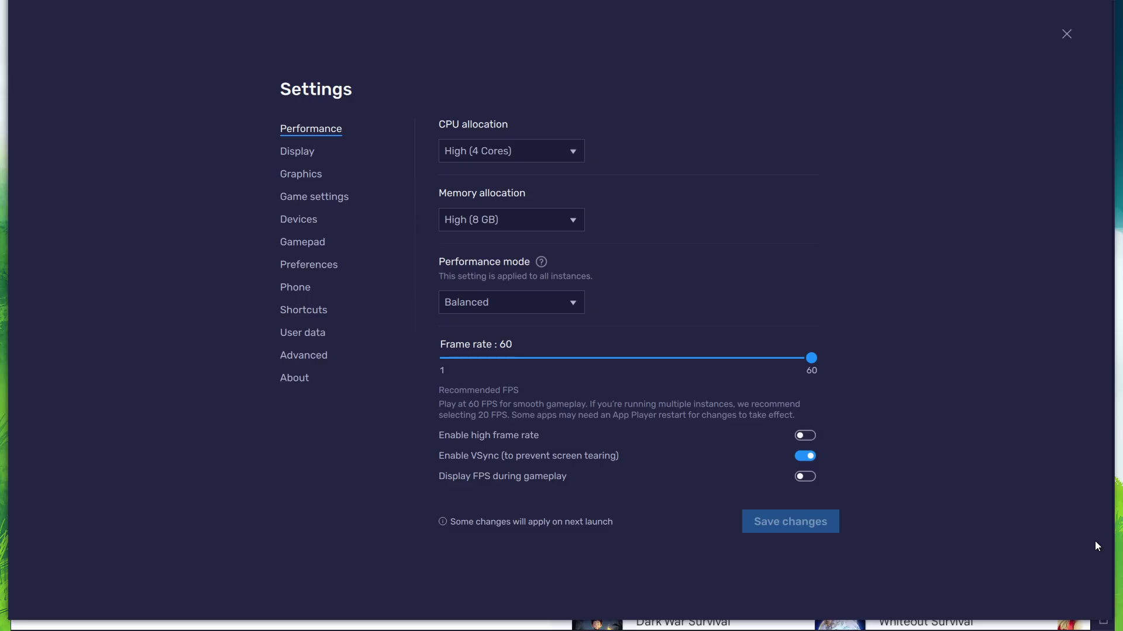
click(295, 241)
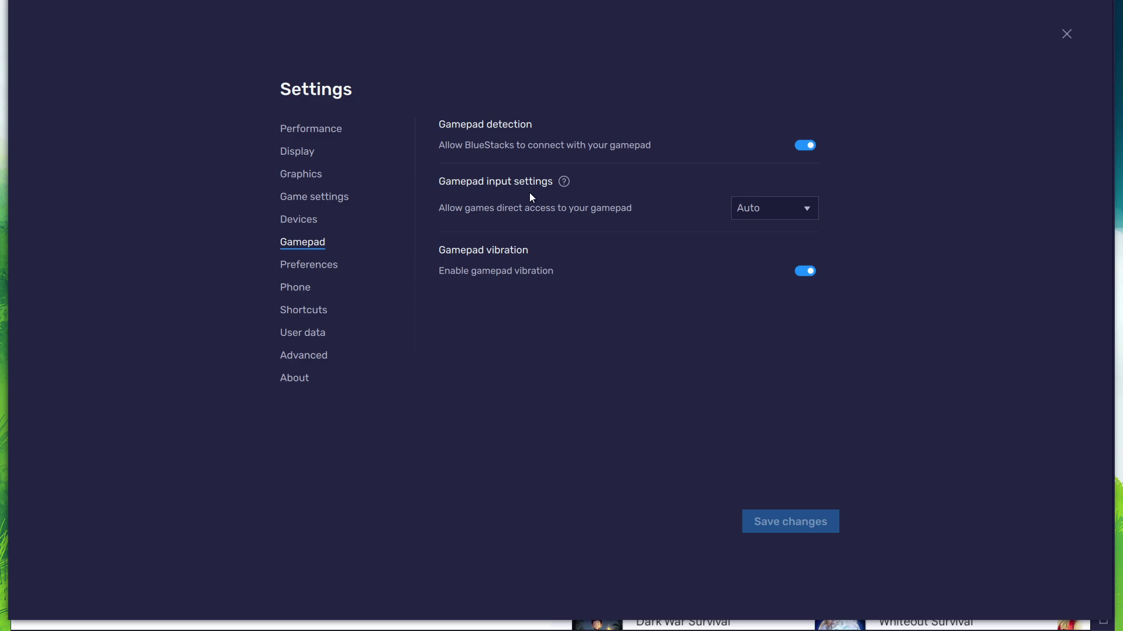
click(753, 217)
click(750, 234)
Step: Set CPU allocation to High (4 Cores), keep memory allocation at High (8 GB) and choose the Balanced performance mode
click(323, 132)
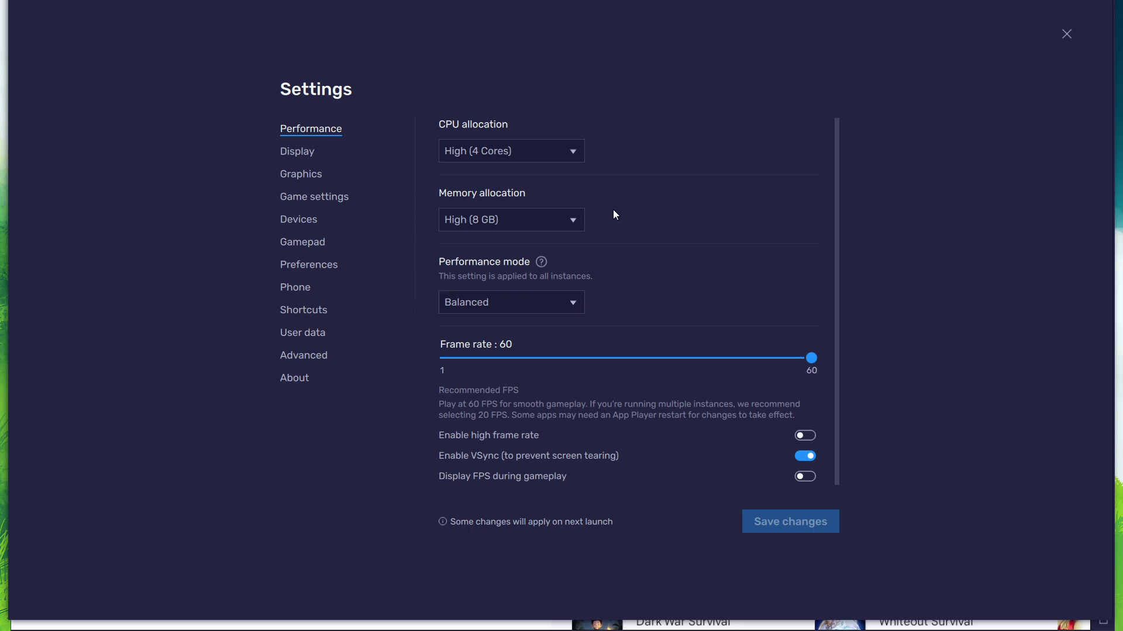
click(515, 152)
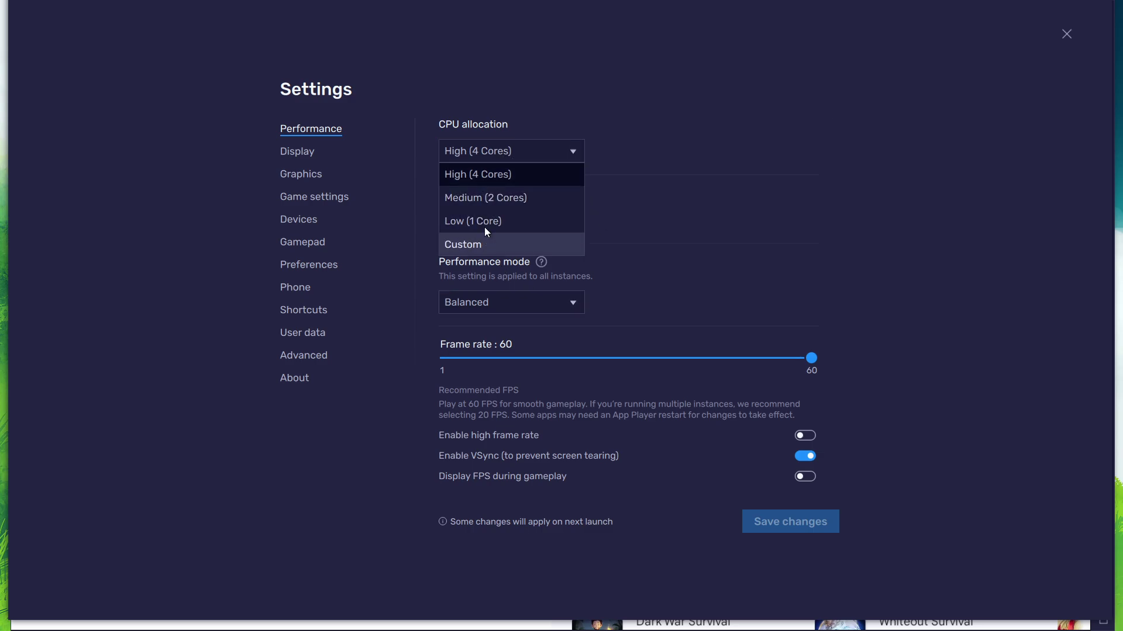
click(485, 175)
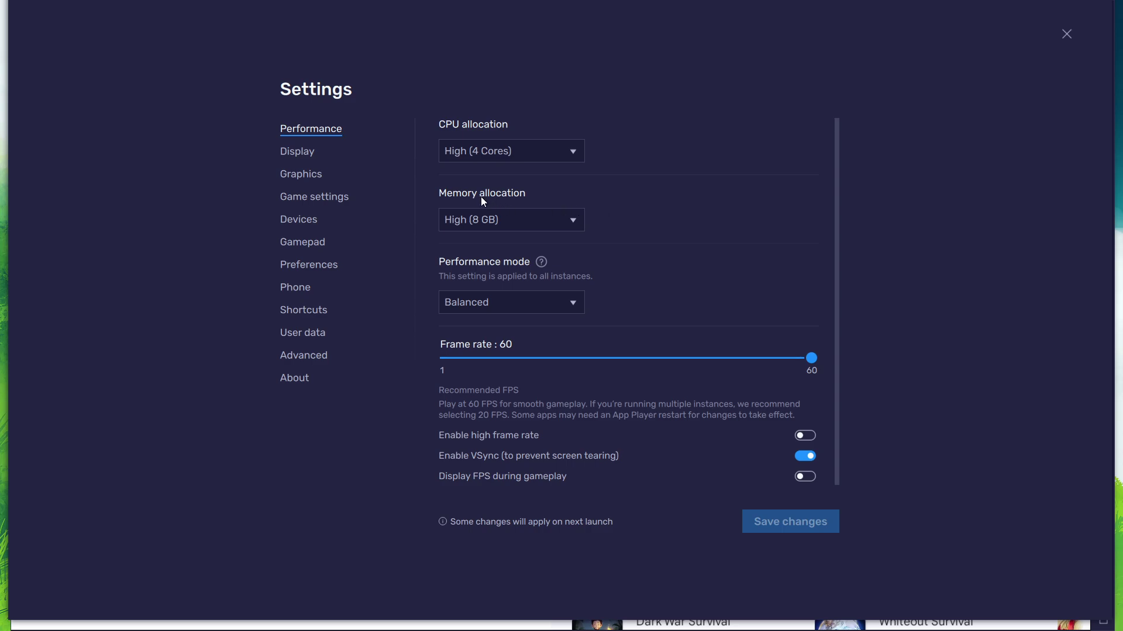
click(485, 221)
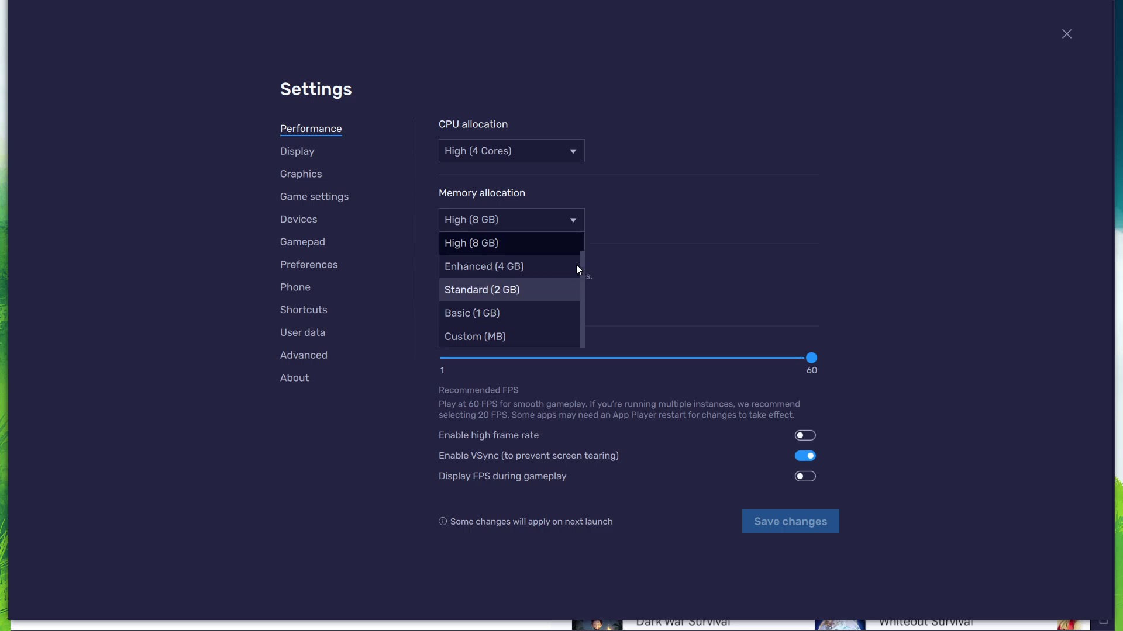
click(617, 241)
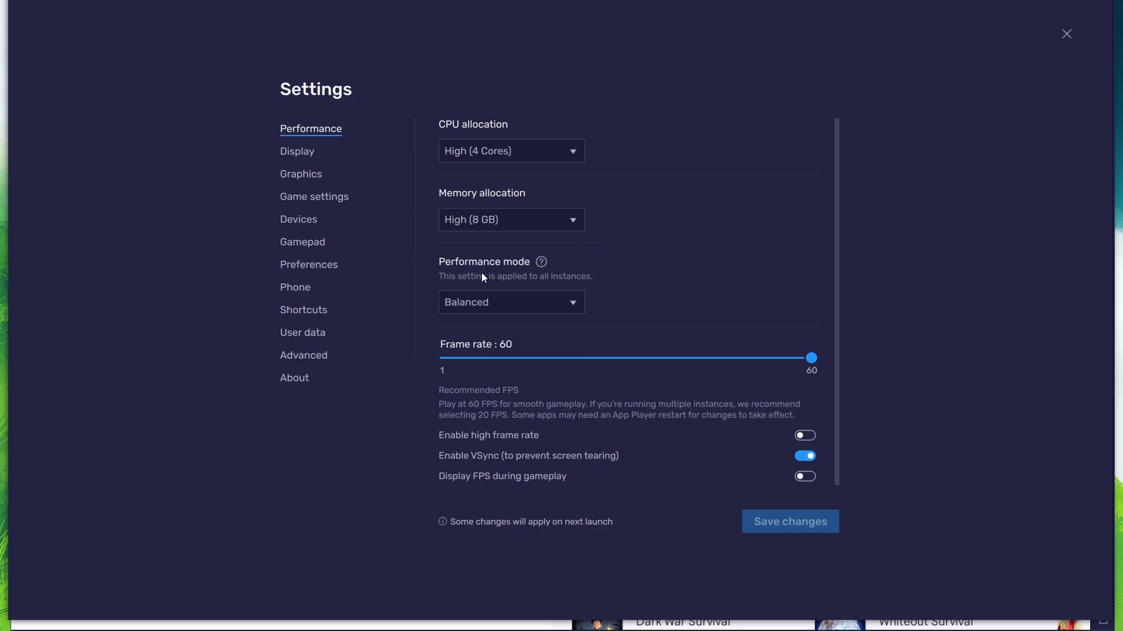
click(478, 304)
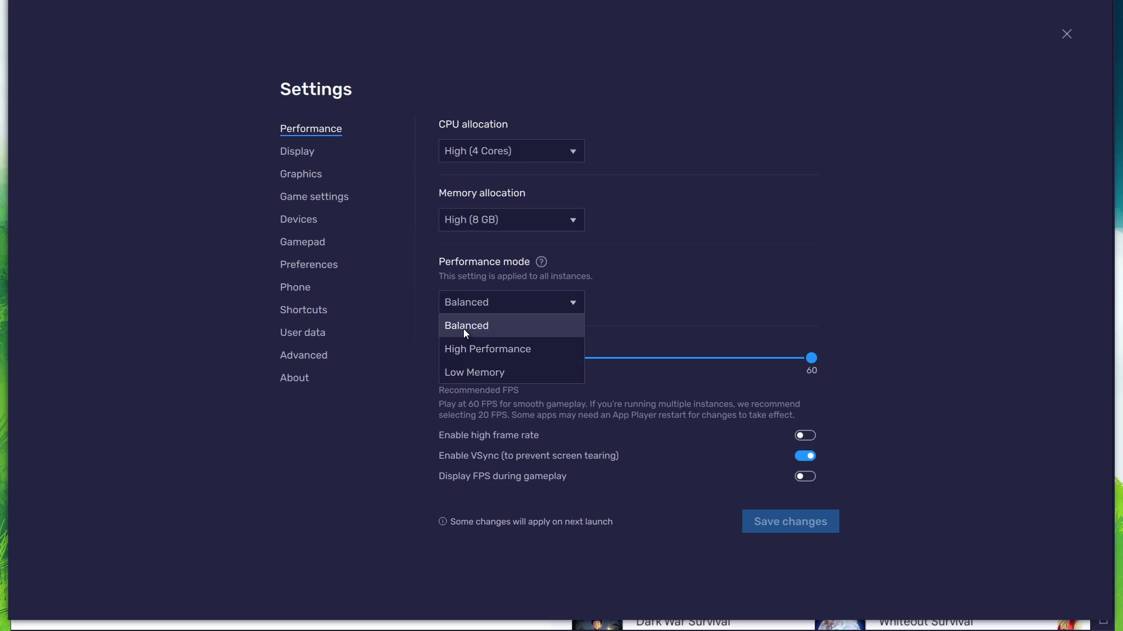
click(463, 329)
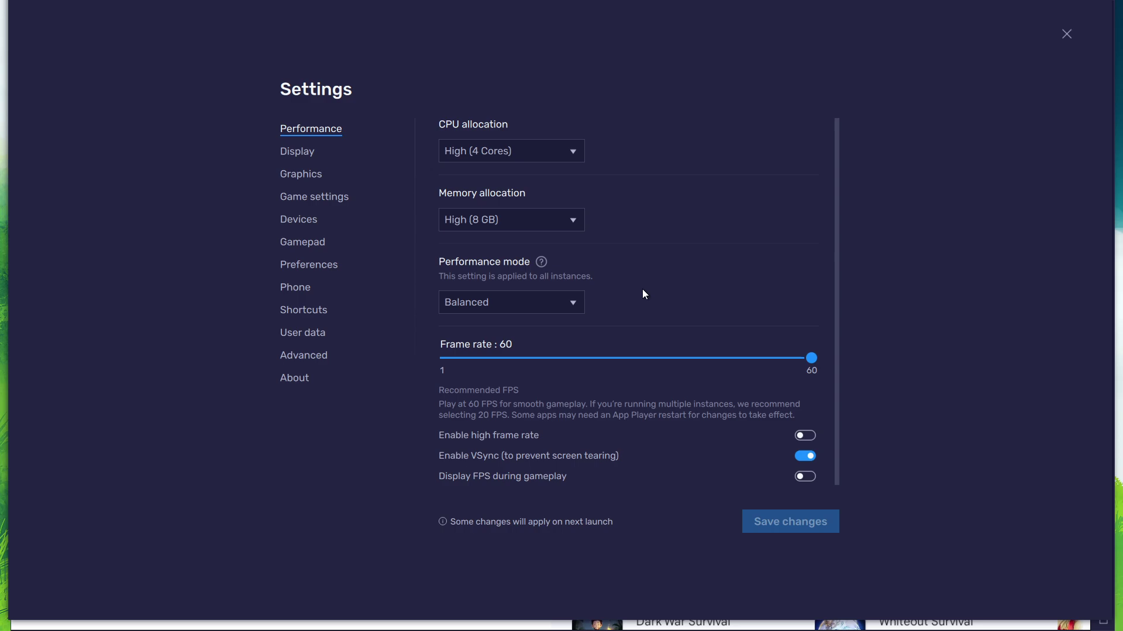
Step: Enable high frame rate and raise the frame rate above 60
click(806, 438)
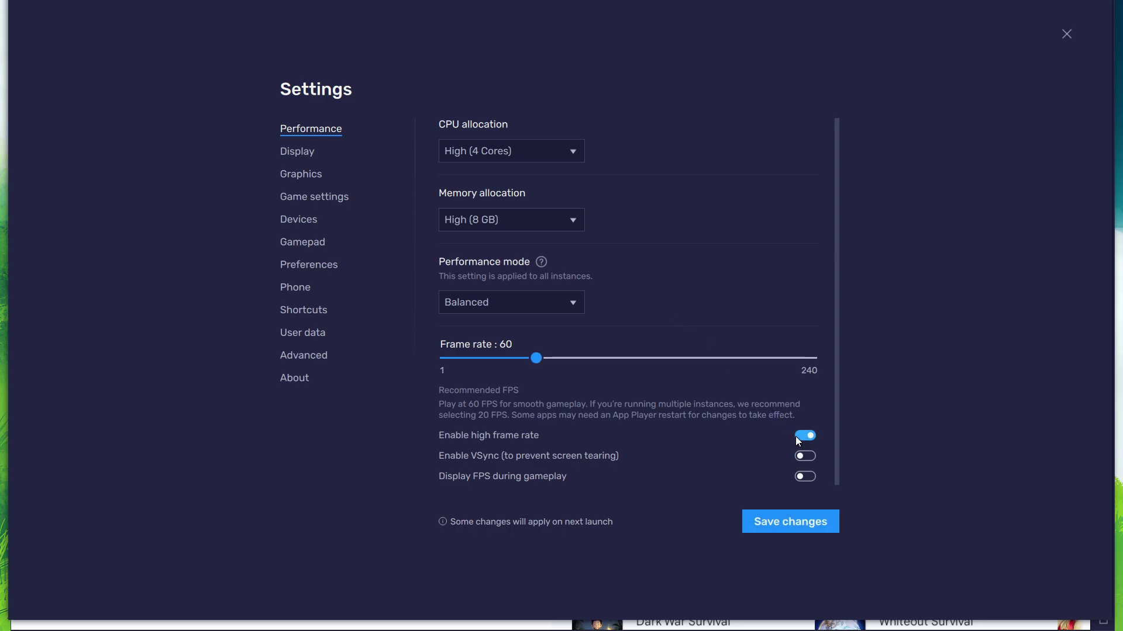
drag(536, 357, 628, 359)
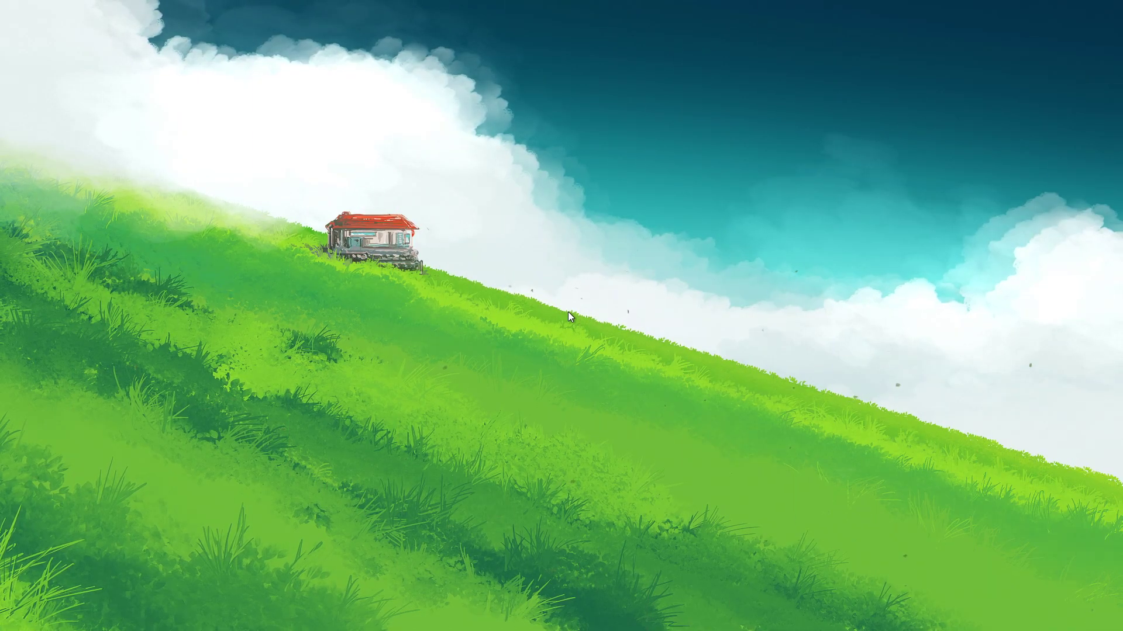
Step: Check the available refresh rates for the internal display in the Windows advanced display settings
right_click(568, 311)
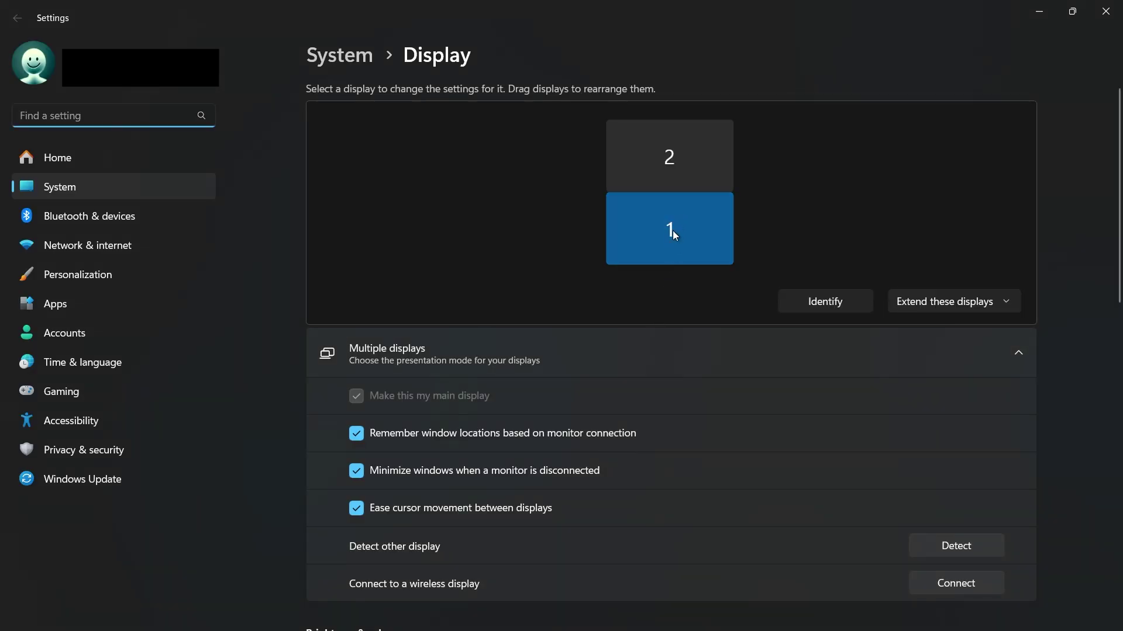
click(589, 358)
scroll(555, 392, down, 10)
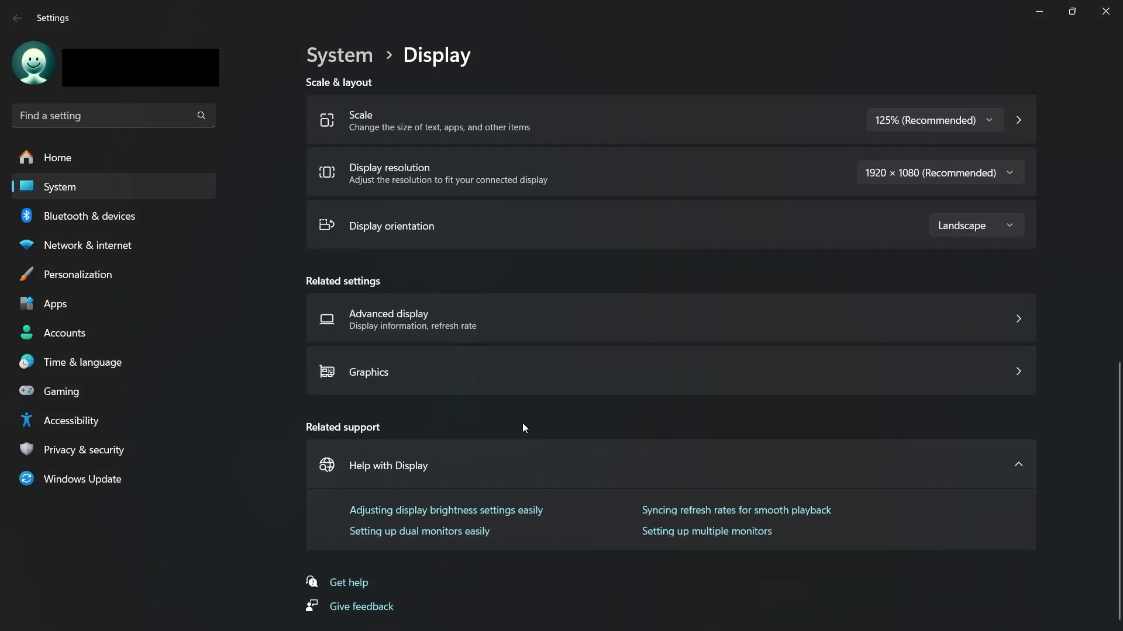
click(370, 326)
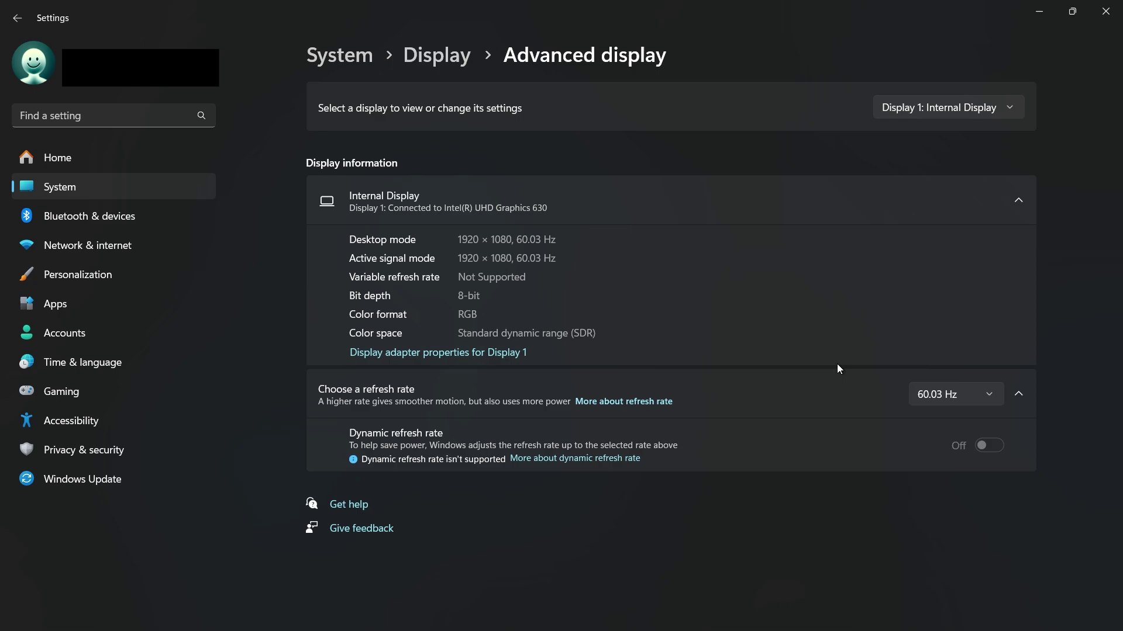
click(938, 391)
click(844, 402)
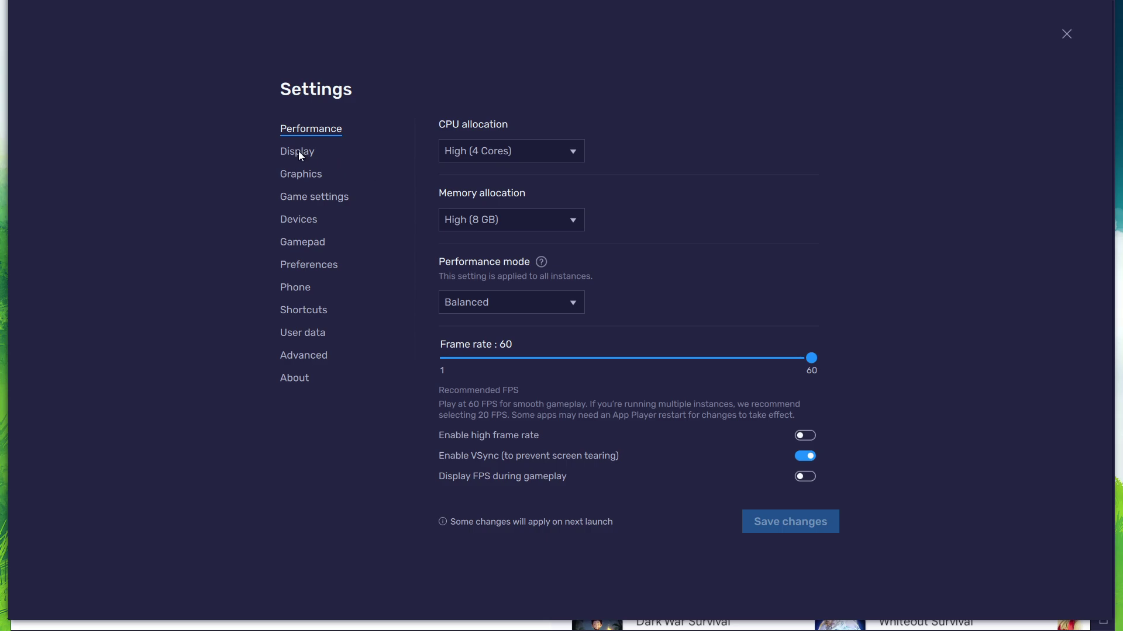
Step: Switch back to BlueStacks, choose Landscape for the display resolution and close the emulator settings
click(298, 152)
click(486, 159)
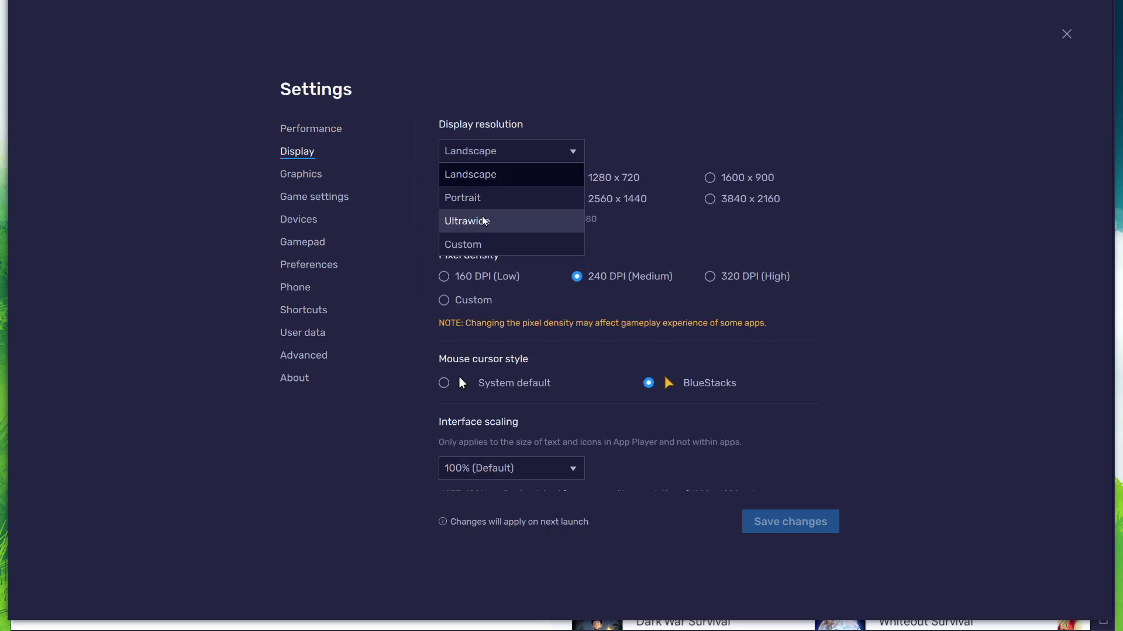
click(484, 181)
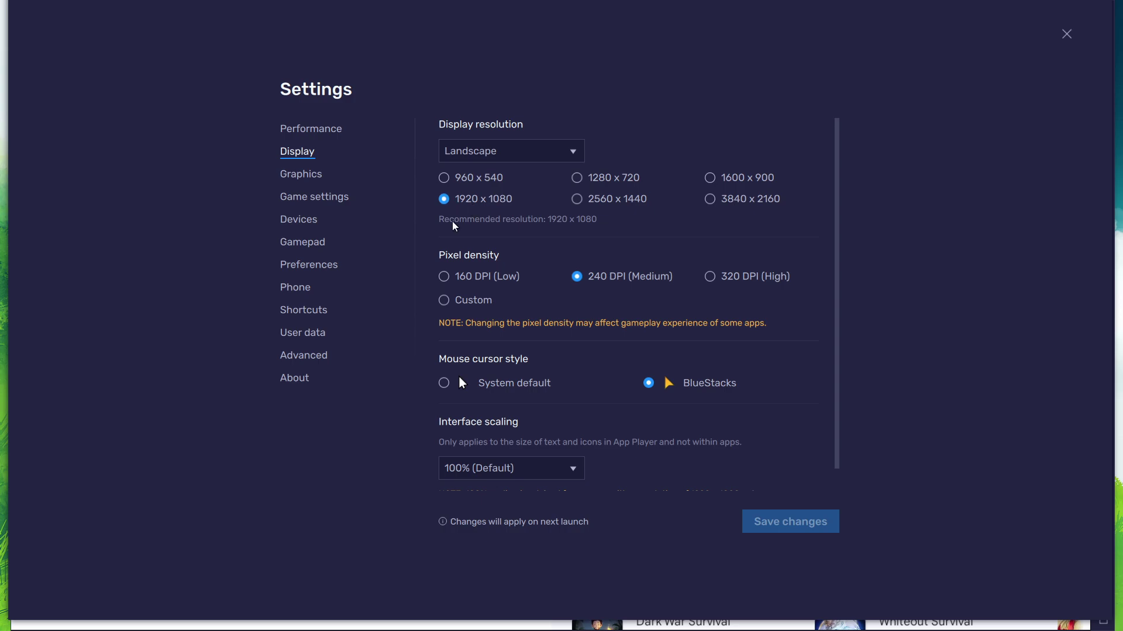
click(304, 131)
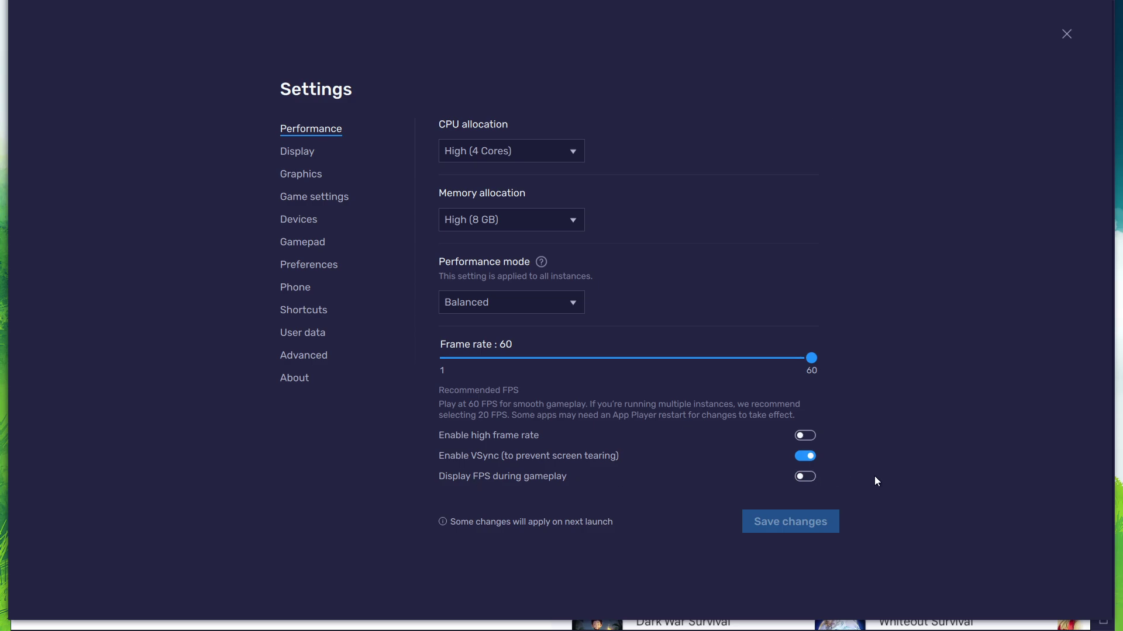
click(1066, 35)
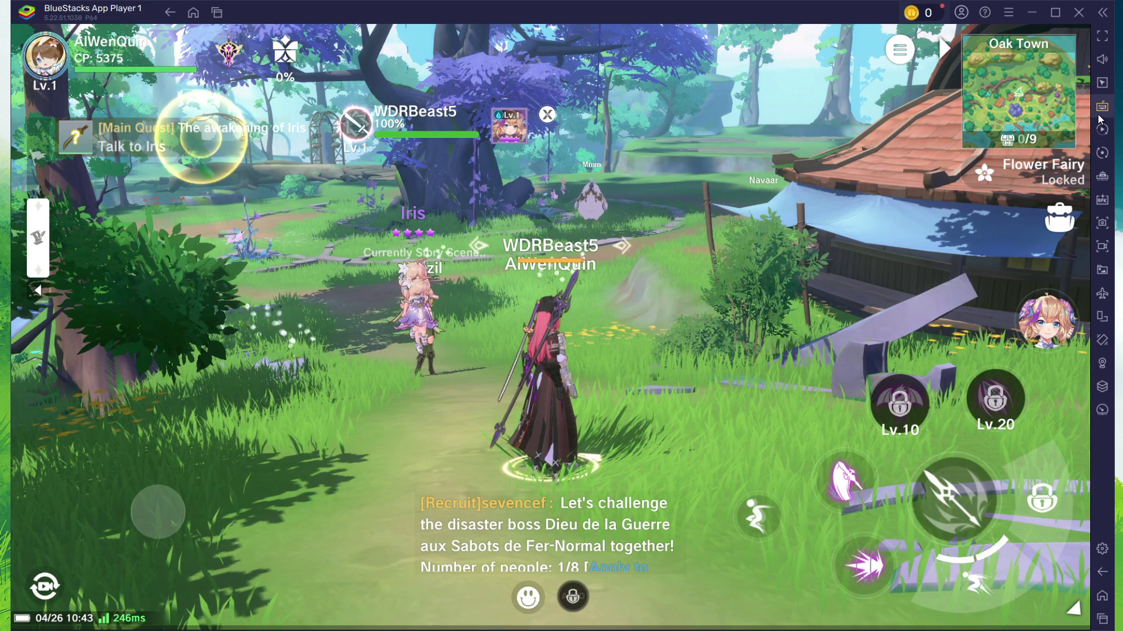
Step: Open the controls editor for the running game, close it, and look over the game controls options
mouse_move(1101, 107)
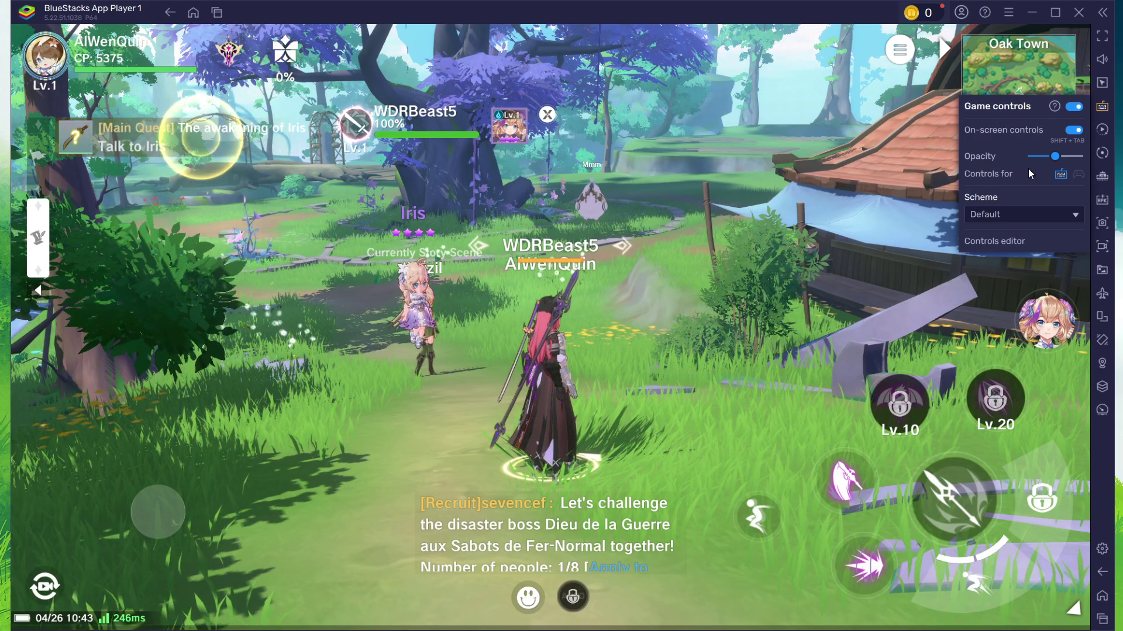
click(1001, 241)
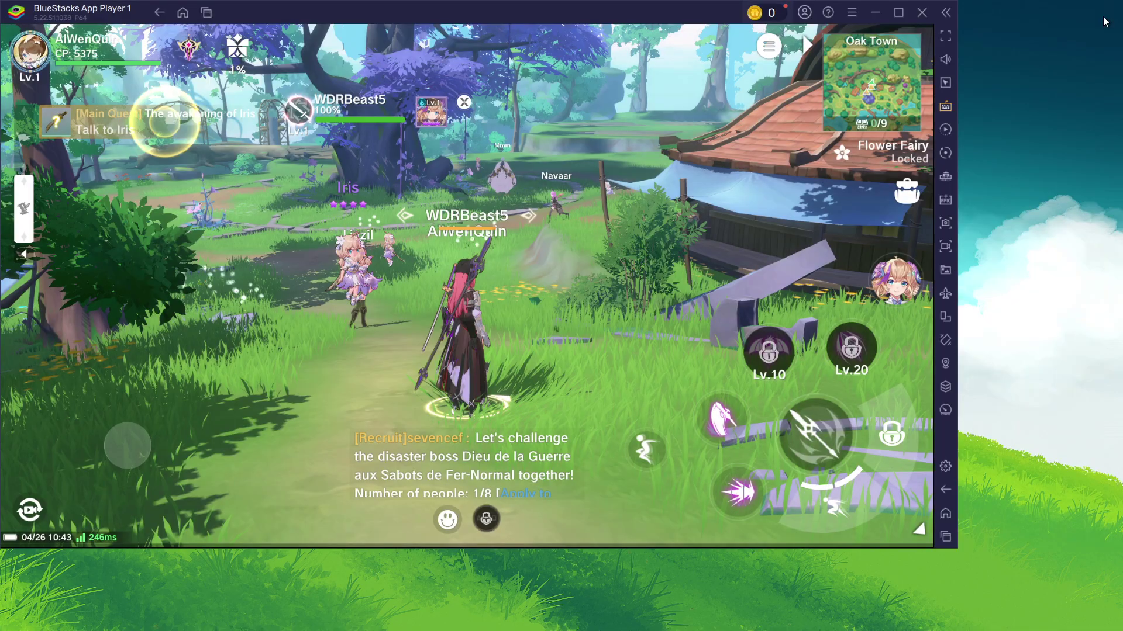
click(1112, 11)
click(1102, 106)
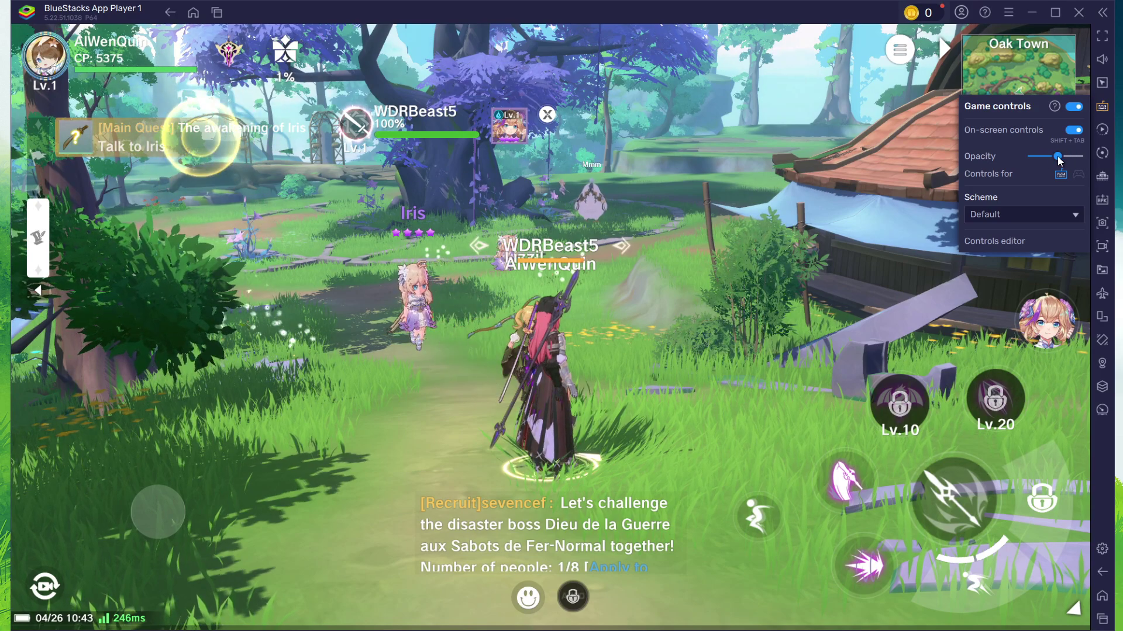
click(643, 400)
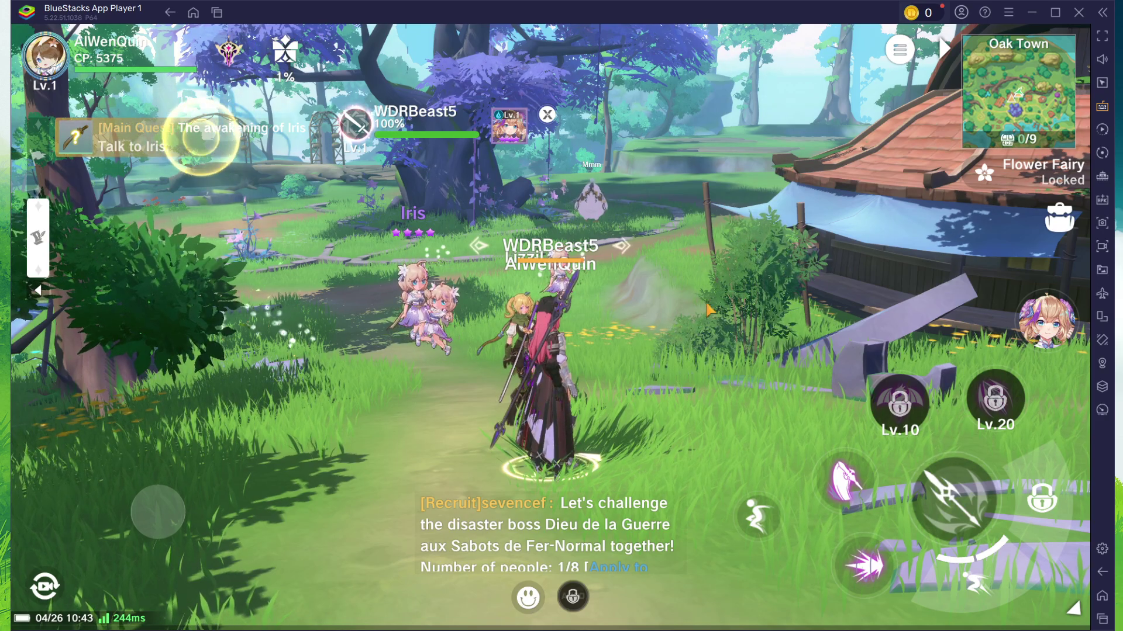
Step: Look through the in-game graphics, audio, chat, language and display settings, and return to the game
click(903, 55)
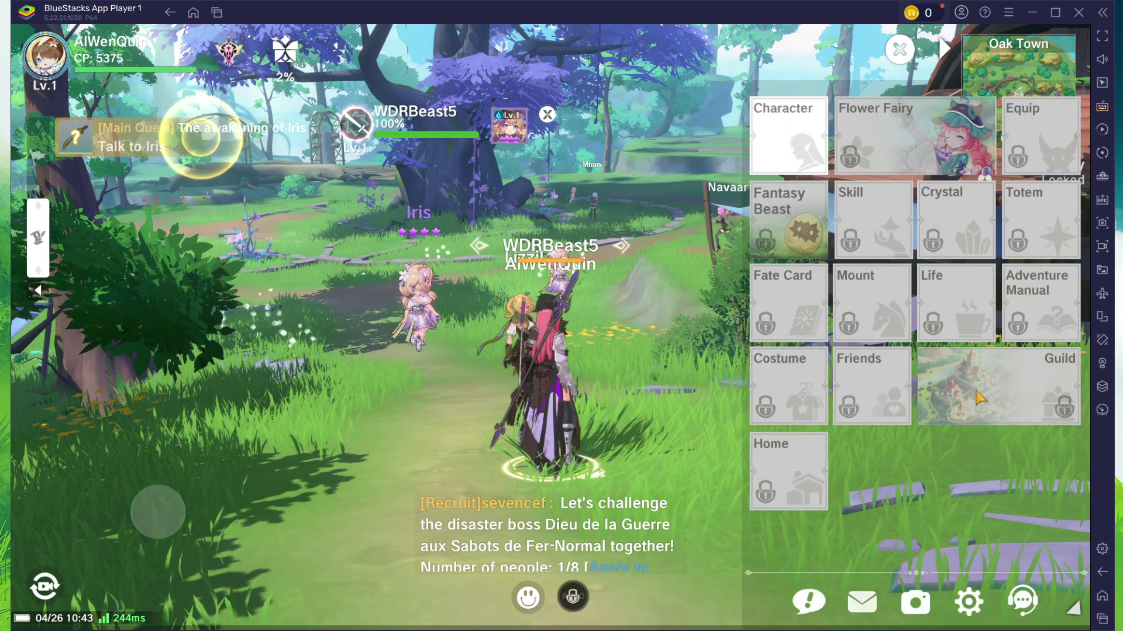
click(968, 602)
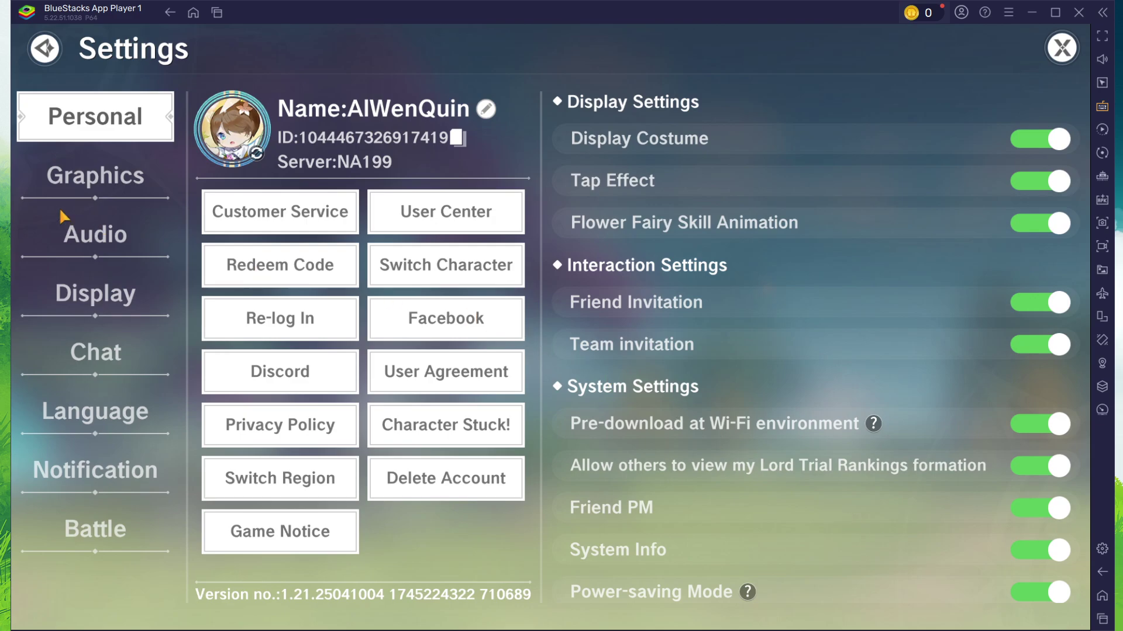
click(77, 179)
click(78, 235)
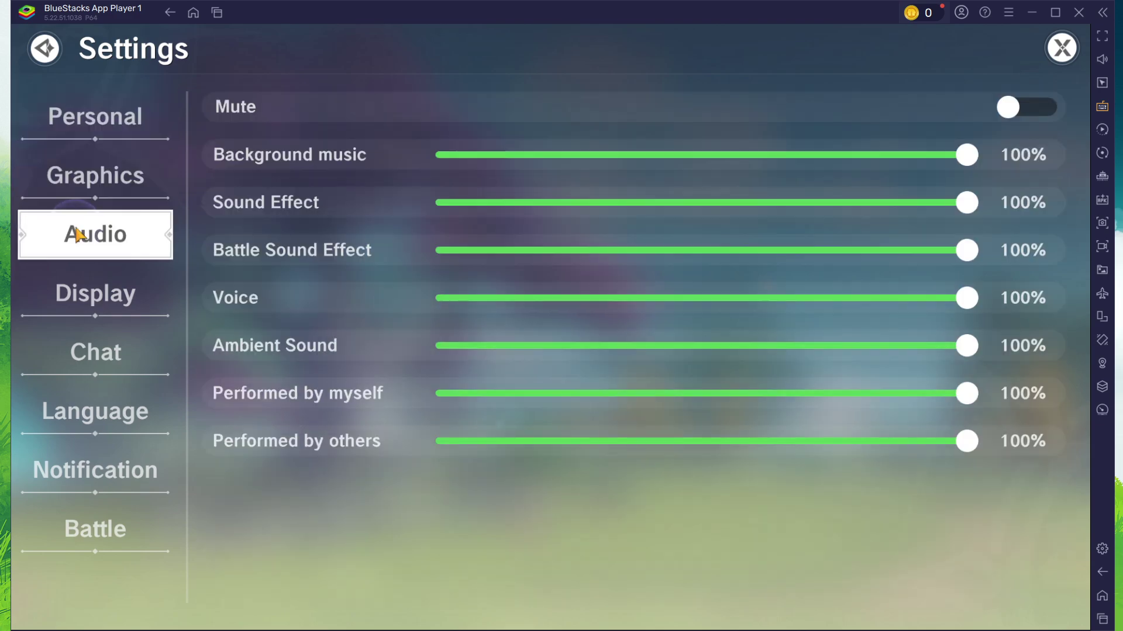
click(78, 346)
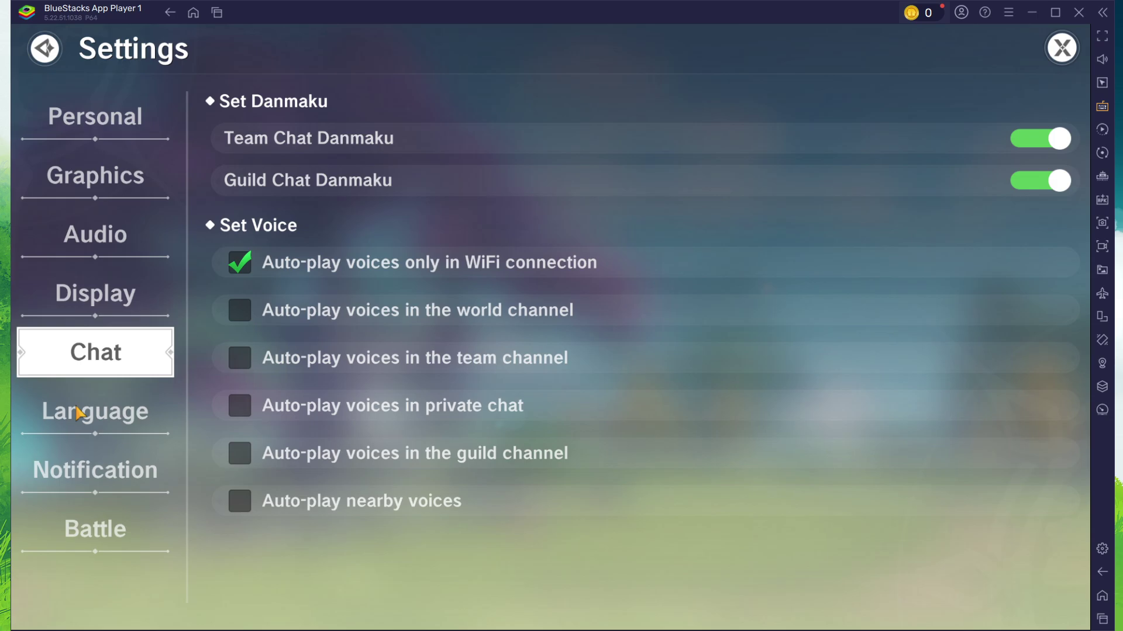
click(80, 413)
click(93, 298)
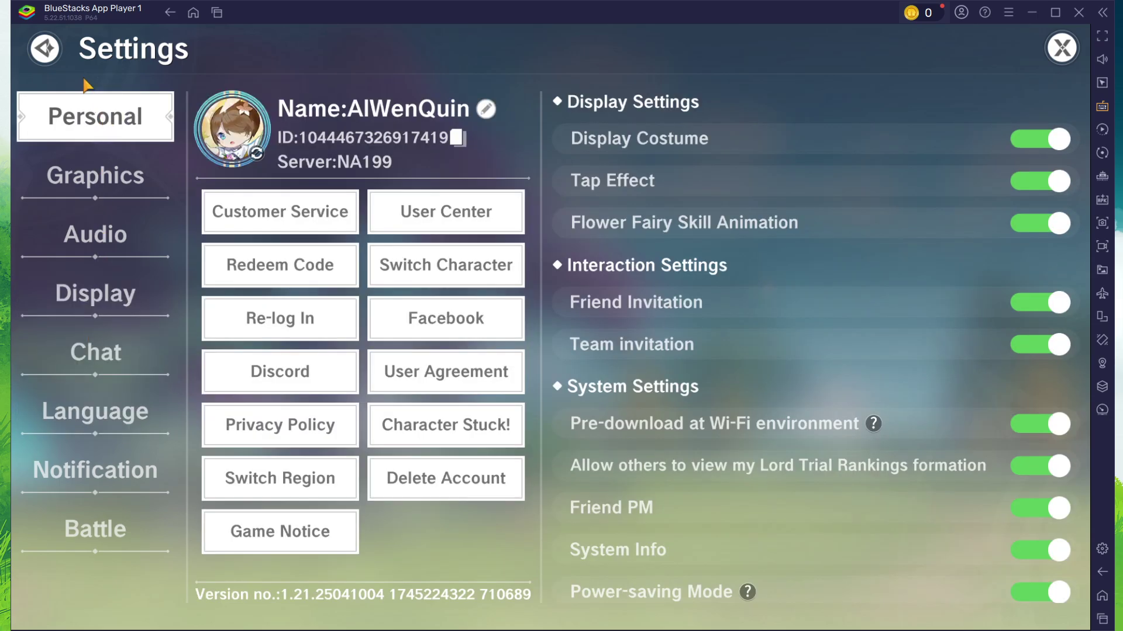
click(60, 54)
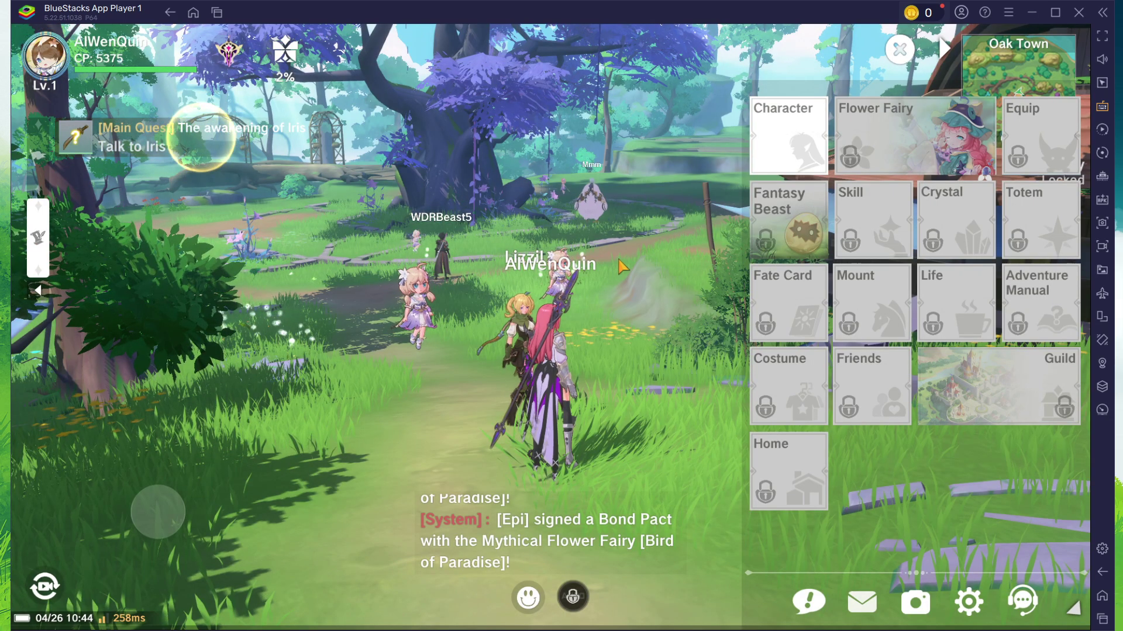
click(899, 49)
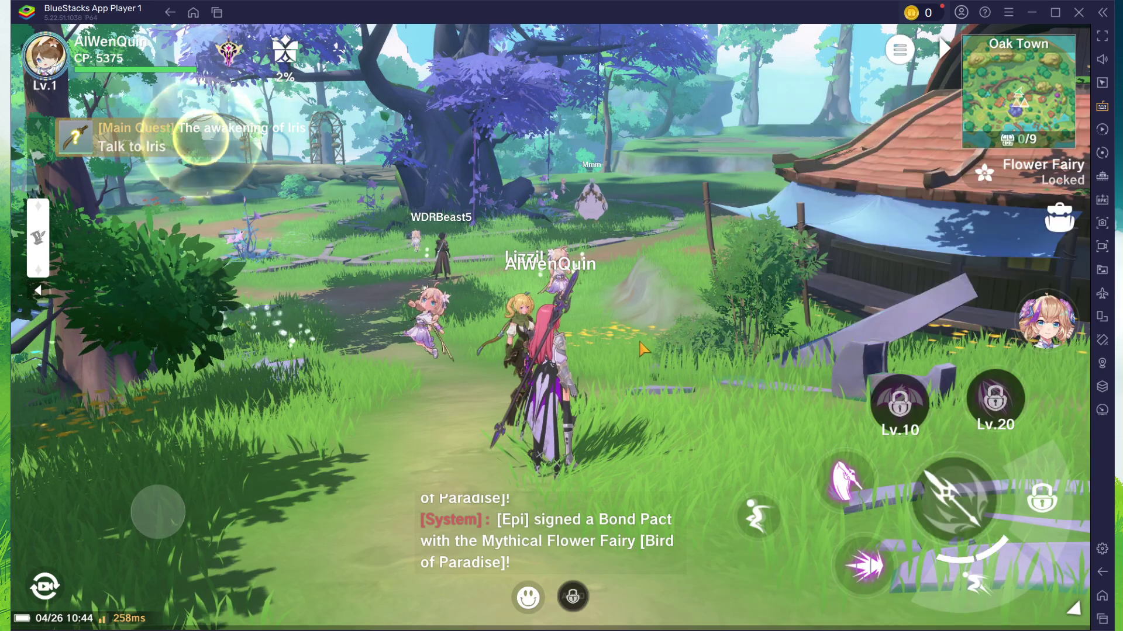